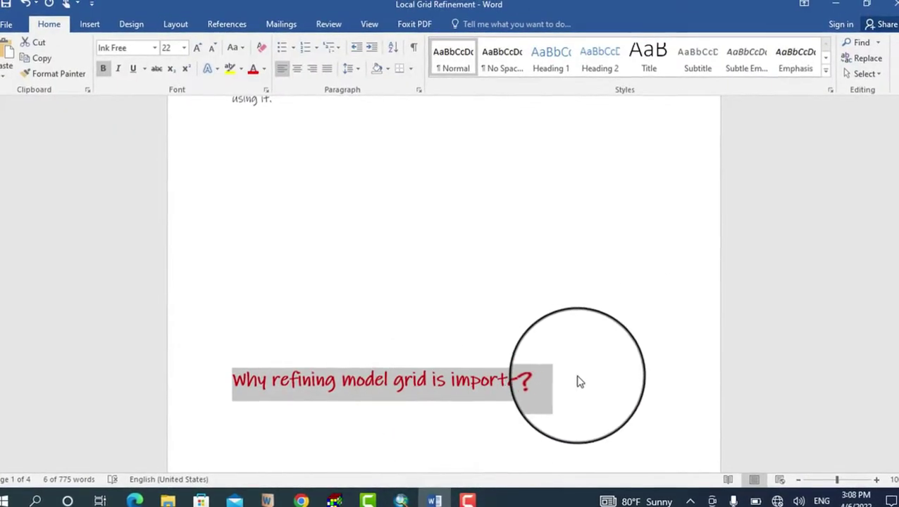
Deselect the red heading 'Why refining model grid is importan…' to prepare editing its ending.
click(588, 378)
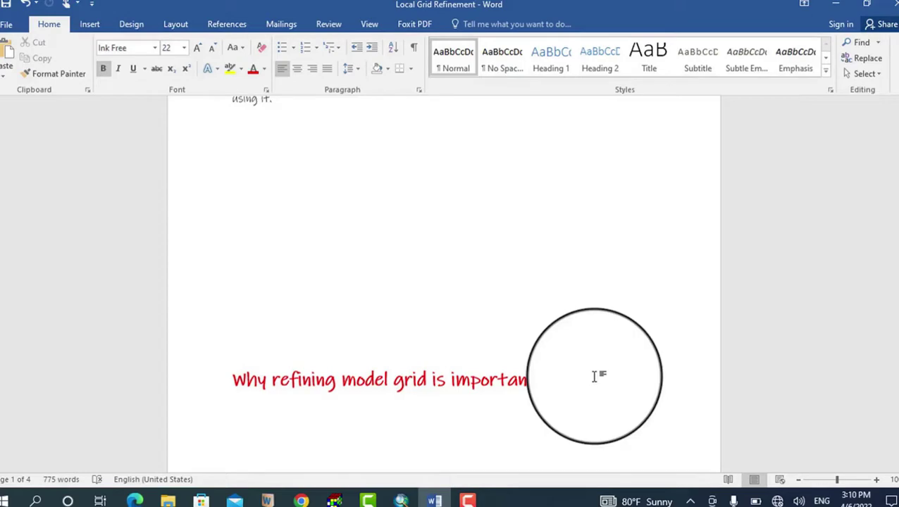
Complete the heading as 'Why refining model grid is important?' and highlight the Globally Refined Grid heading.
text(t?)
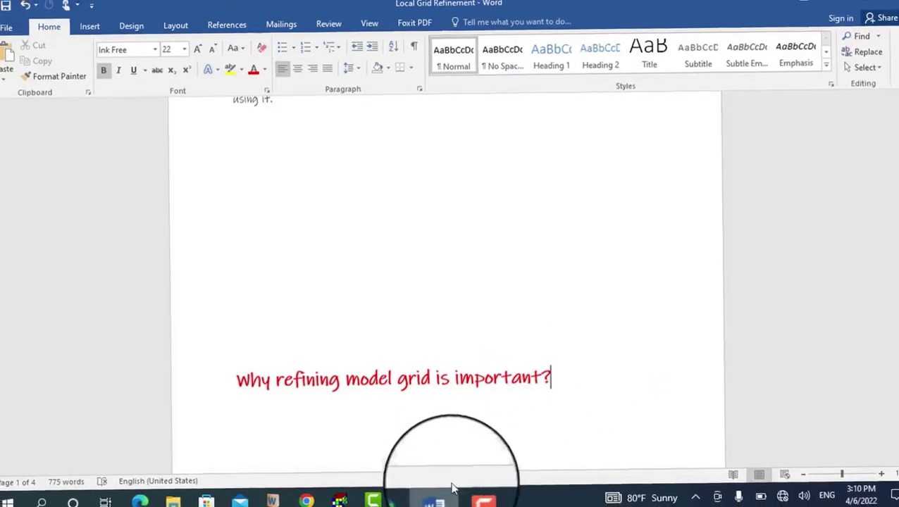
scroll(521, 381, down, 6)
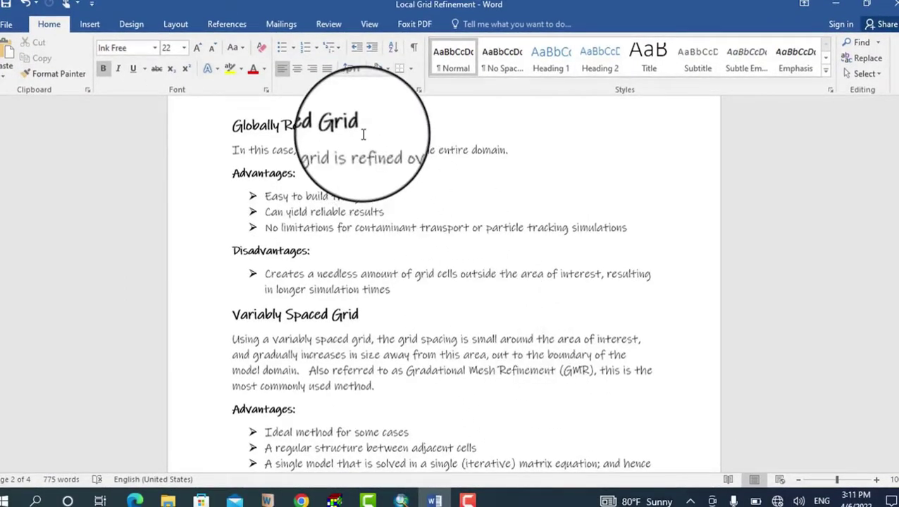
drag(366, 126, 240, 126)
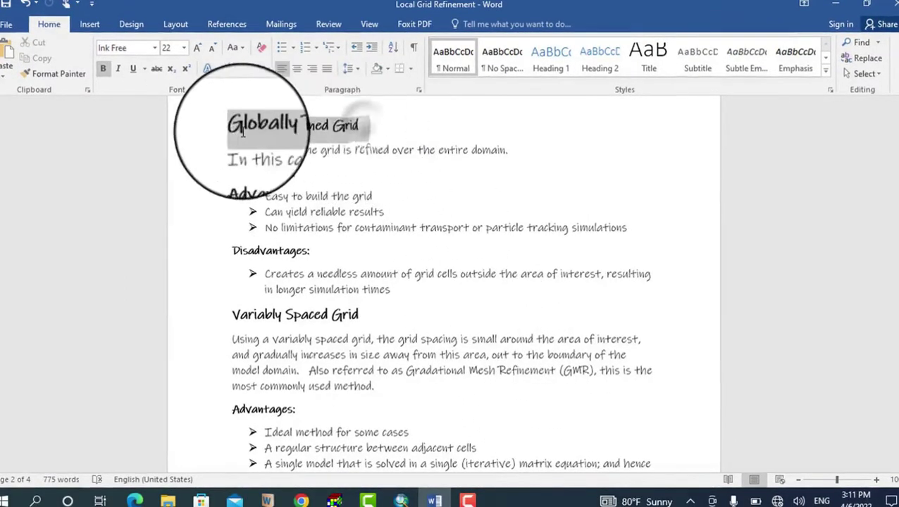
click(376, 138)
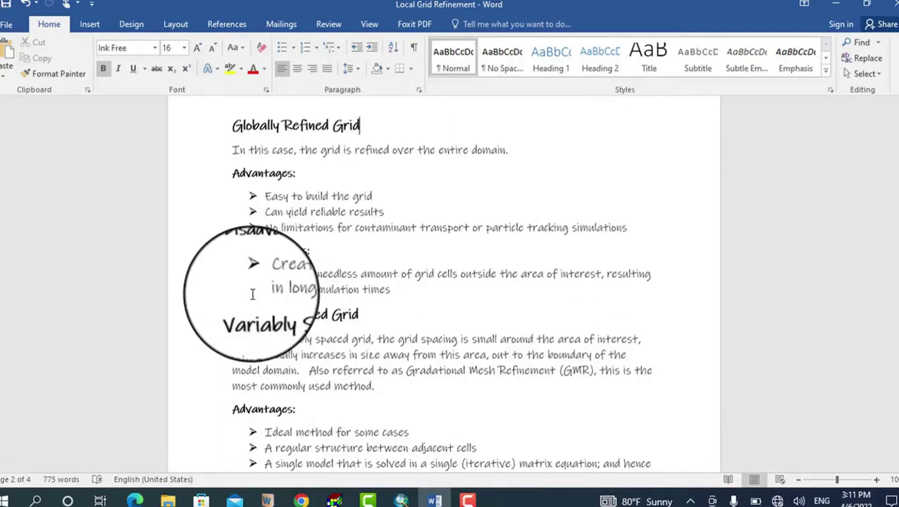
Read through the Variably Spaced, TMR and LGR sections, then switch to Processing Modflow.
scroll(282, 282, down, 3)
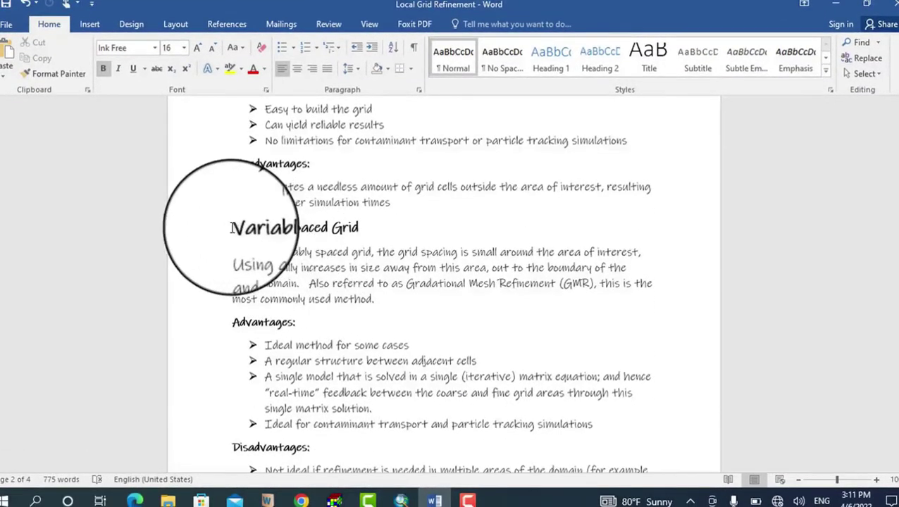
scroll(380, 271, down, 6)
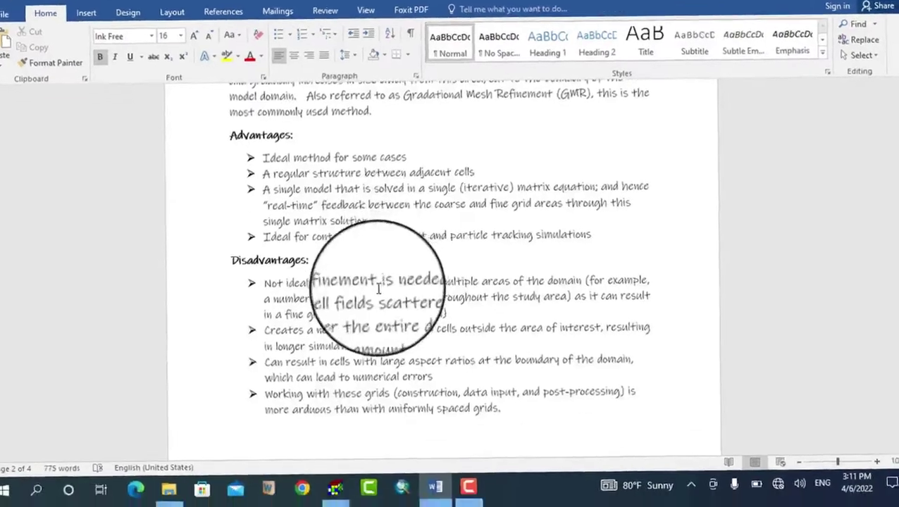
scroll(378, 299, down, 15)
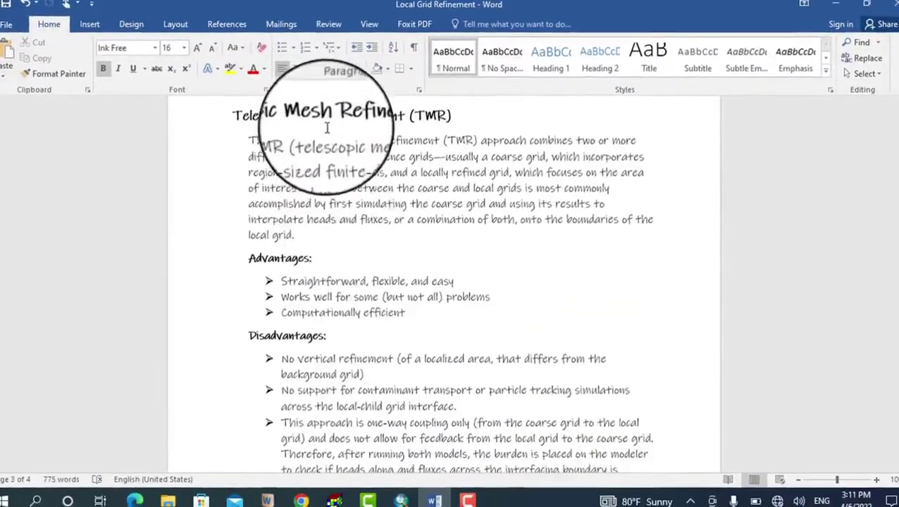
scroll(373, 233, down, 10)
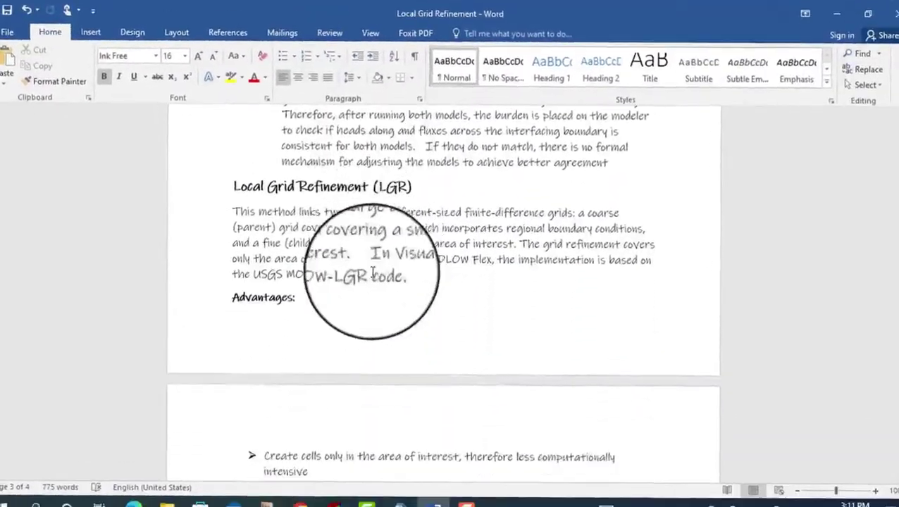
scroll(363, 261, down, 8)
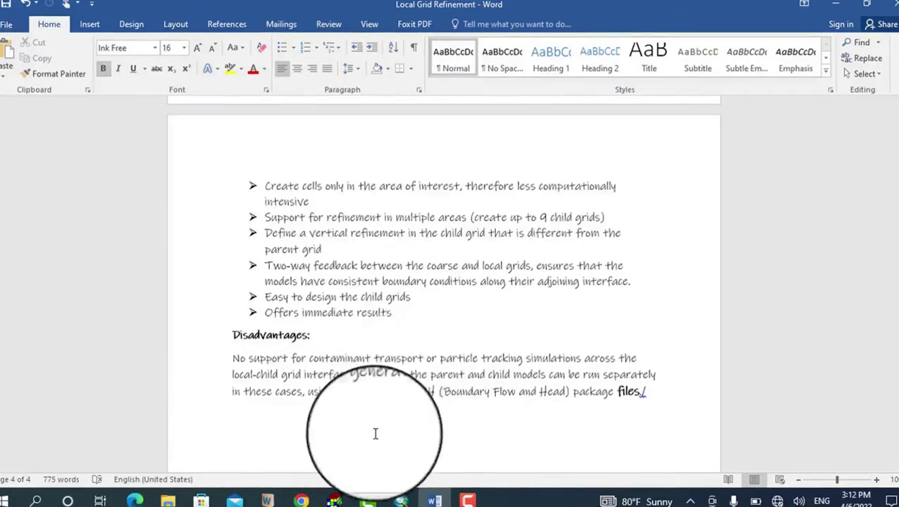
click(334, 501)
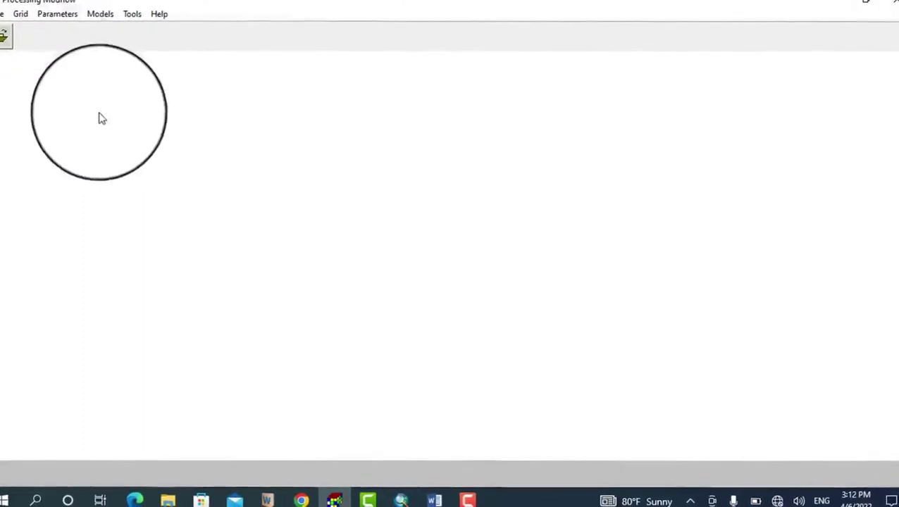
Open the File menu in Processing Modflow.
click(3, 17)
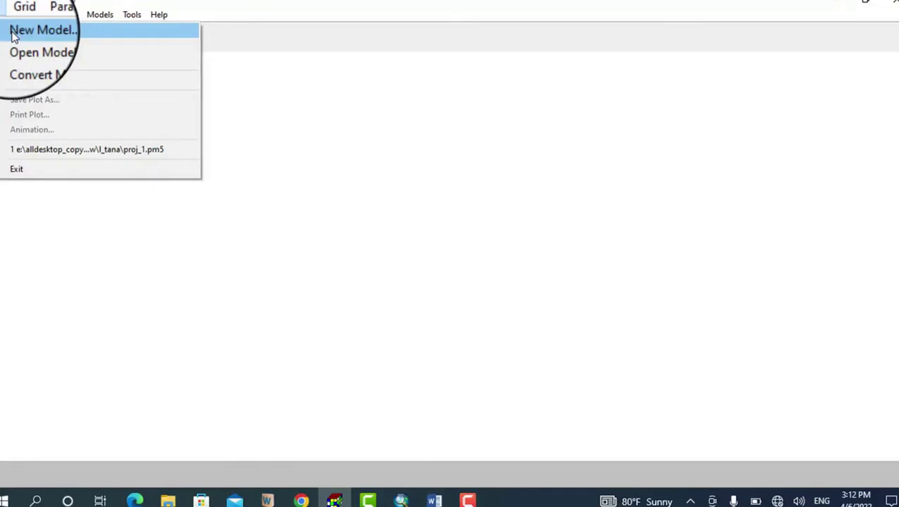
Choose New Model and create a Grid_Refining folder on the Desktop.
click(14, 37)
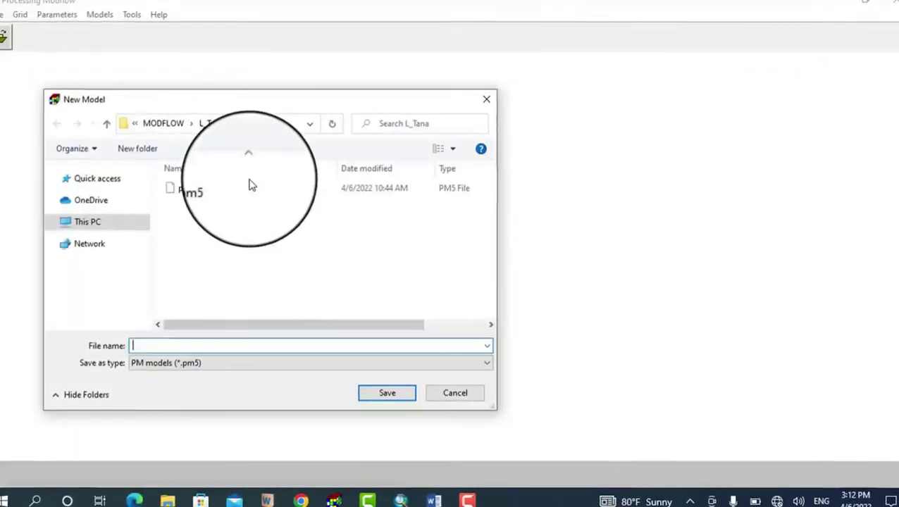
click(98, 226)
click(55, 182)
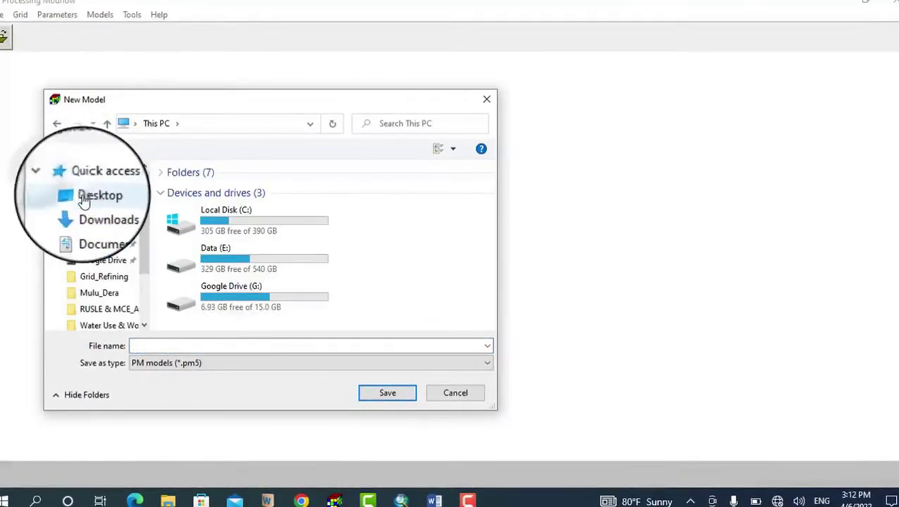
click(89, 196)
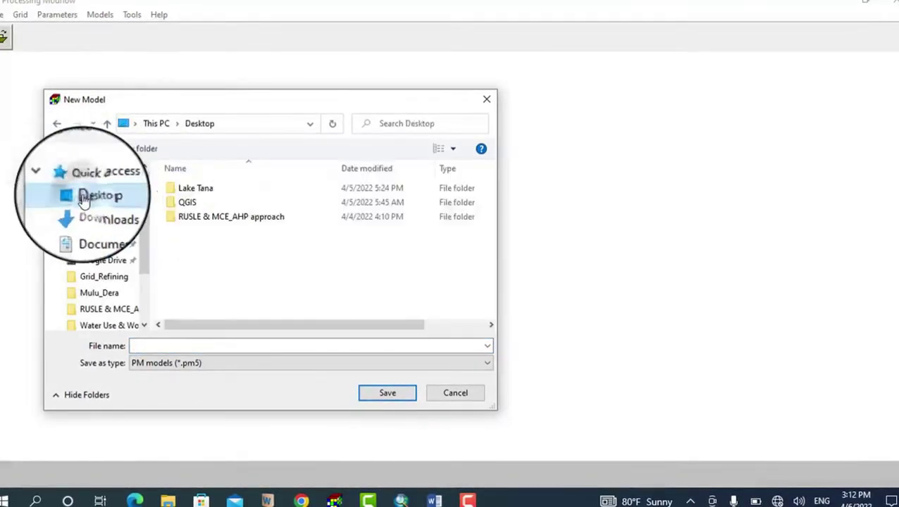
click(137, 148)
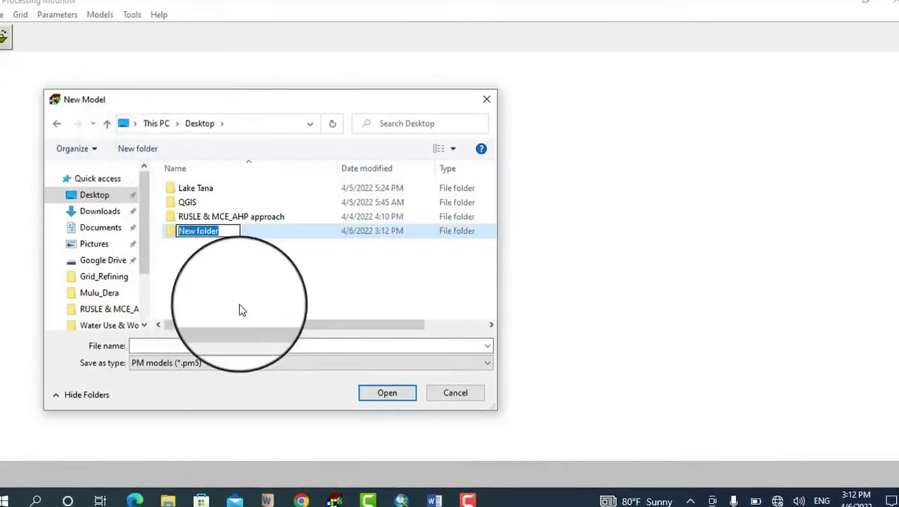
text(Grid_Refining)
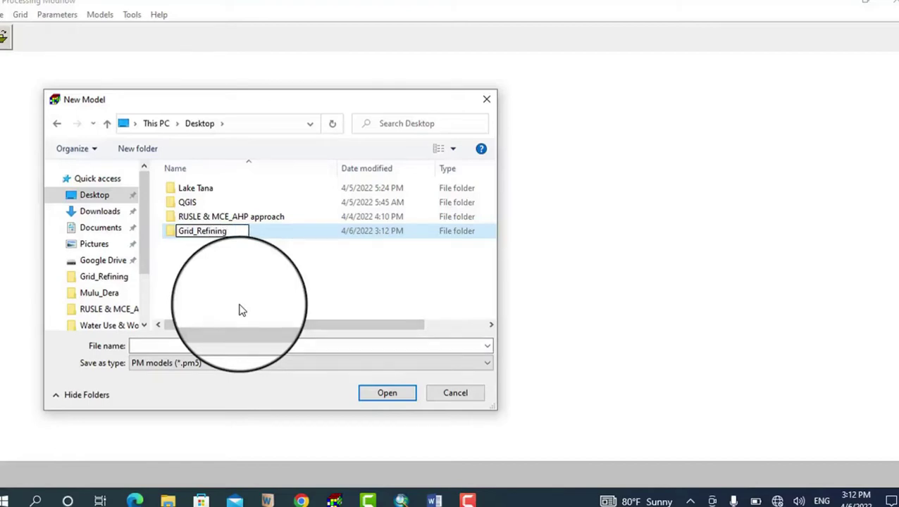
key(Return)
key(Return)
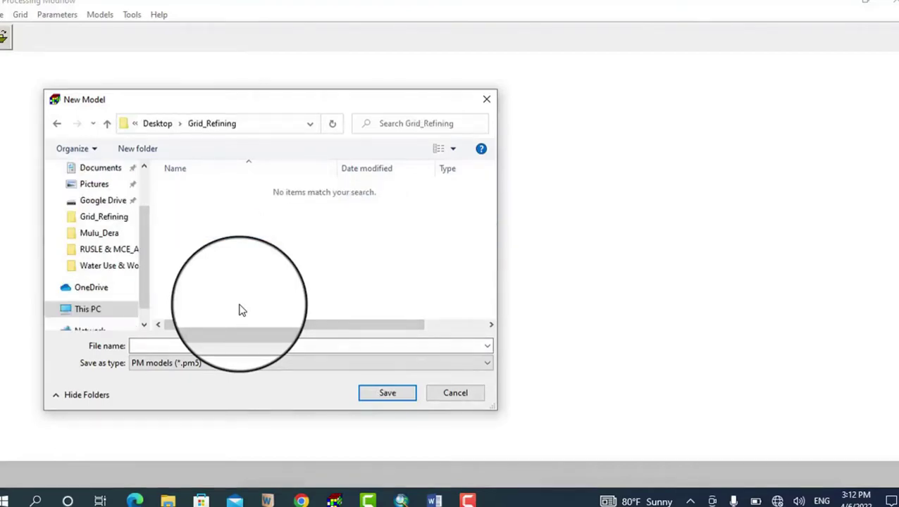
Save the new model as 'refine' inside Grid_Refining.
click(221, 346)
text(r)
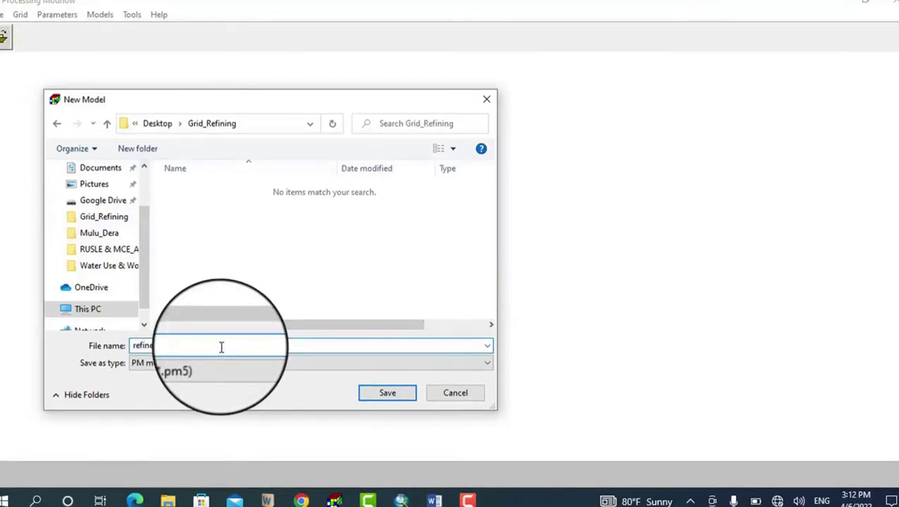
text(efine)
click(387, 392)
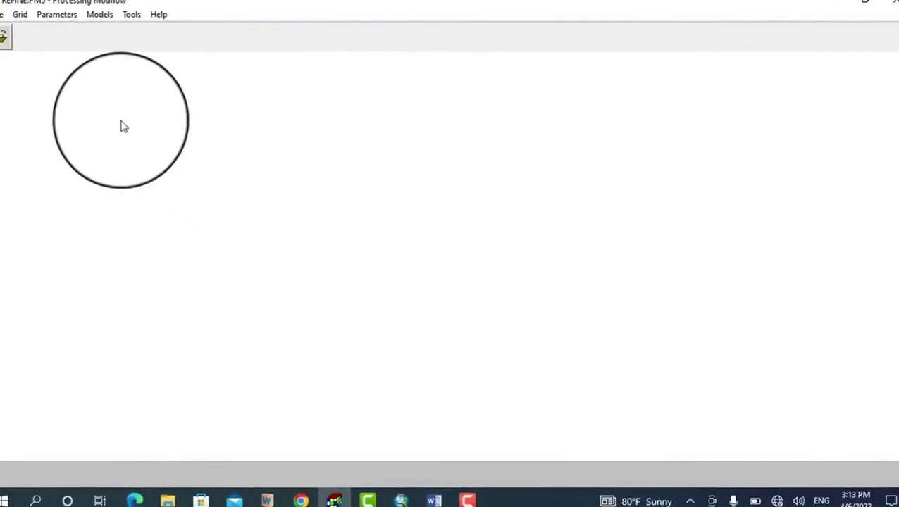
In the Model Grid dialog, set 50 rows with a 10000 row model extent.
click(24, 19)
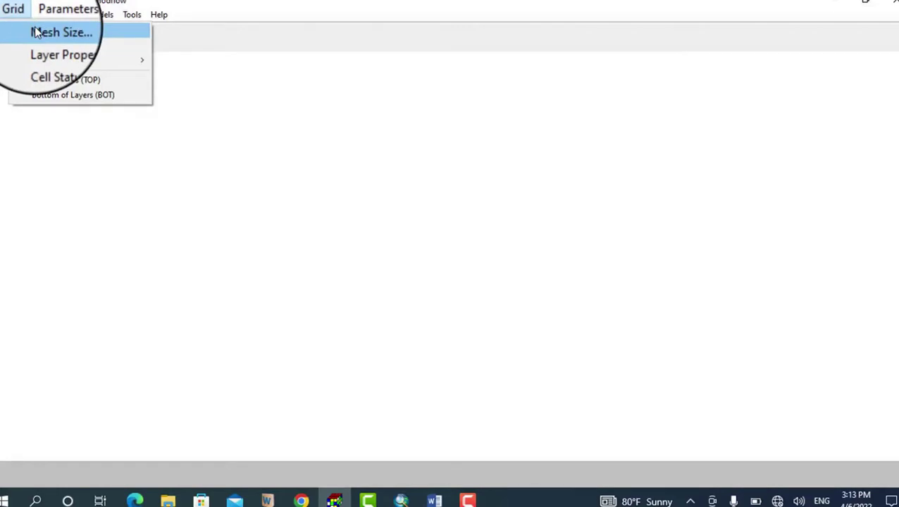
click(37, 33)
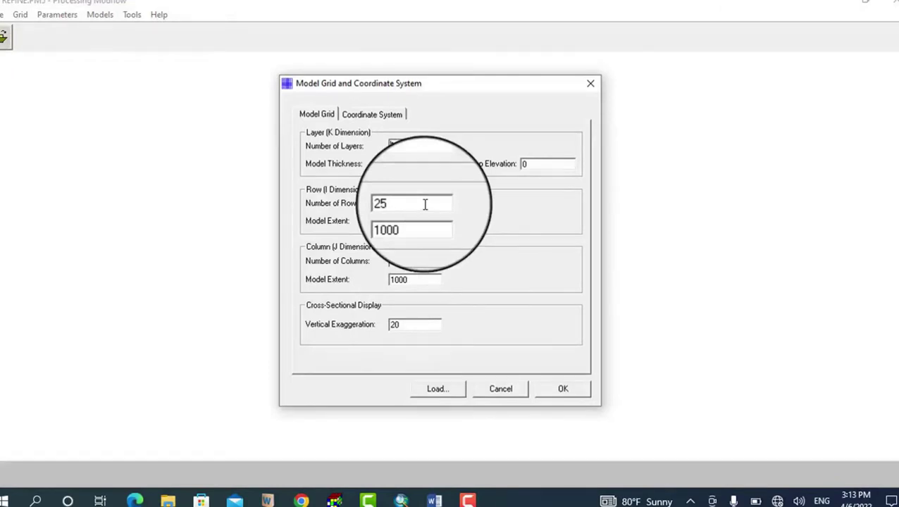
click(421, 204)
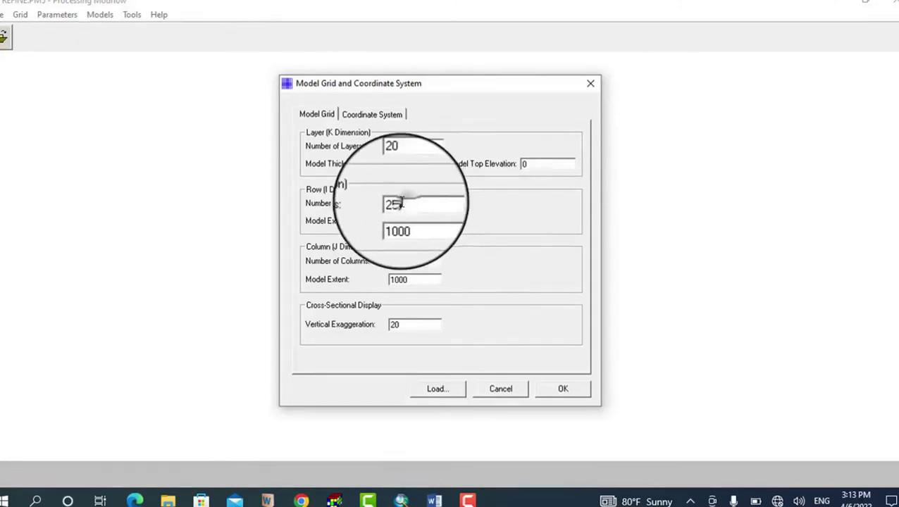
double_click(405, 204)
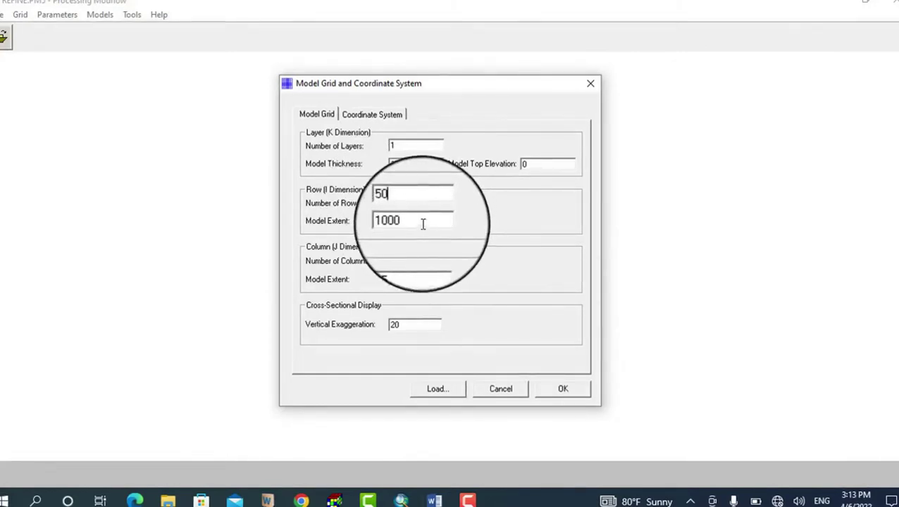
click(419, 221)
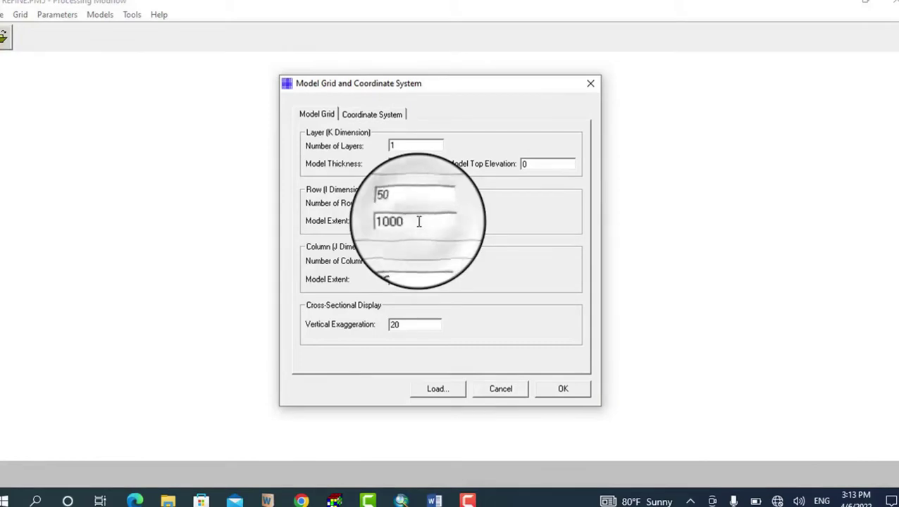
text(0)
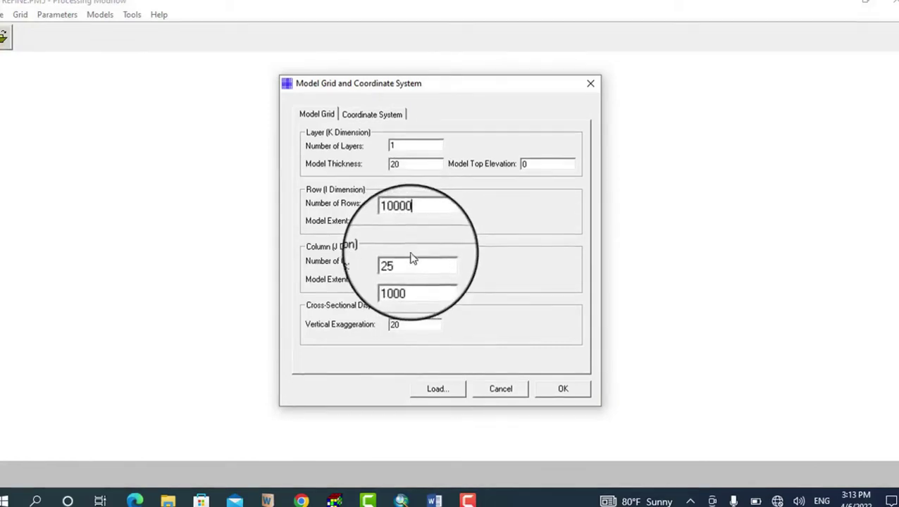
Set 50 columns with a 10000 column model extent.
double_click(410, 261)
text(50)
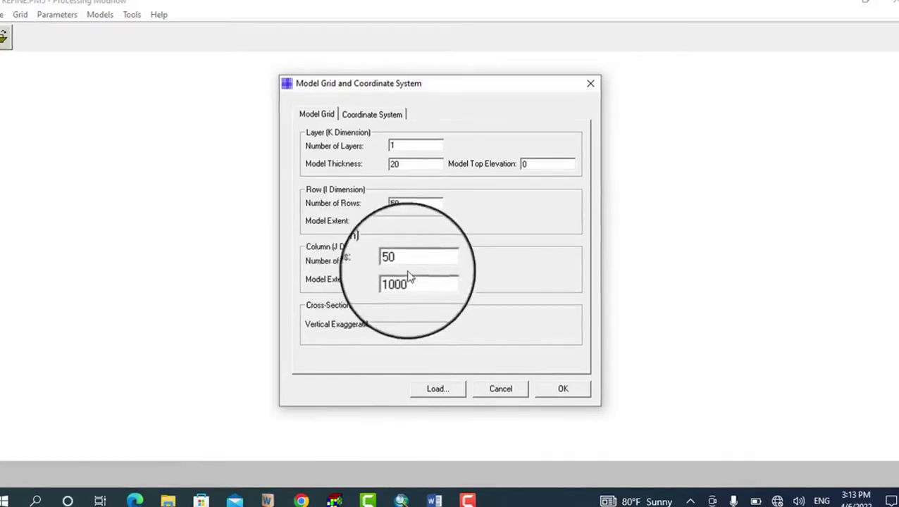
click(414, 280)
text(0)
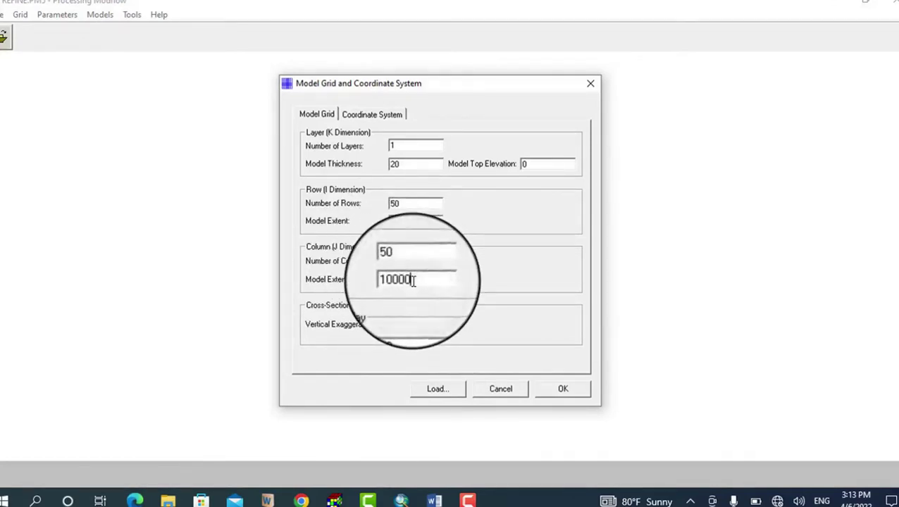
Accept the 50×50 grid and open the Mesh Size editor showing 200×200 cells.
click(560, 389)
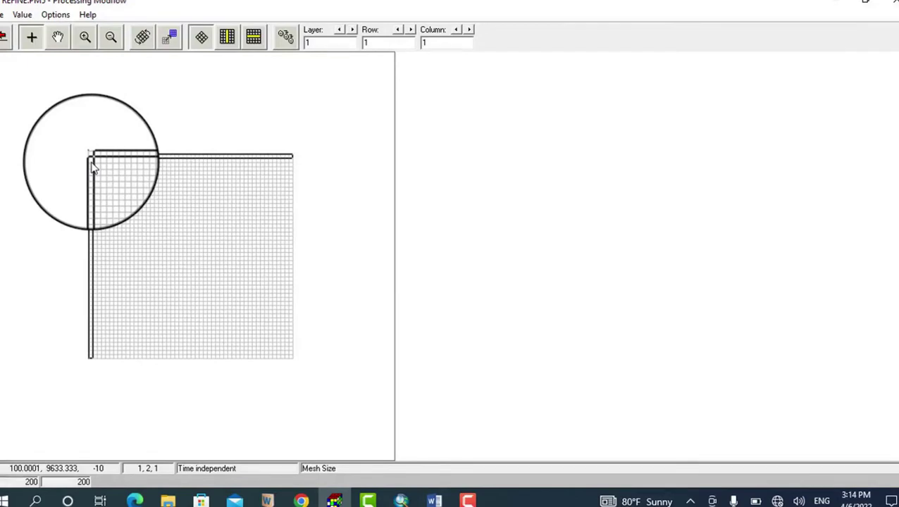
Give cell [1,1,1] a column and row size of 30.
click(92, 165)
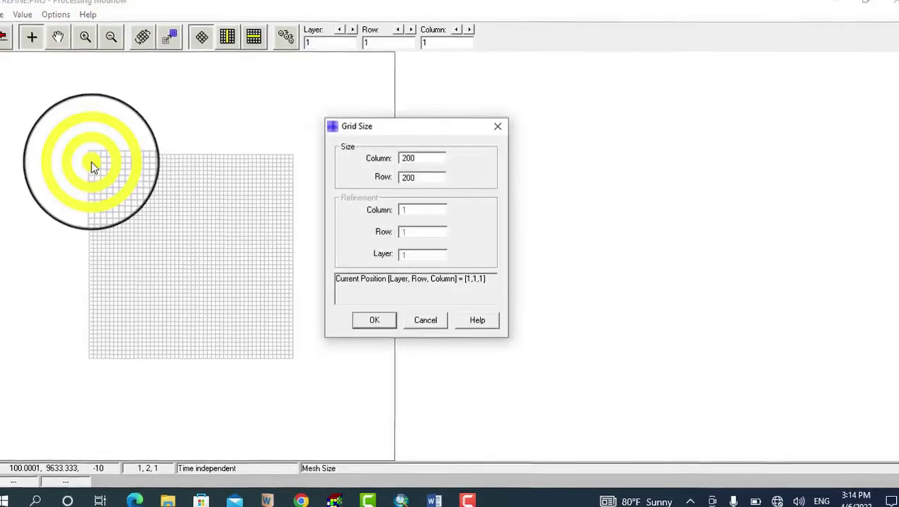
drag(431, 158, 387, 160)
click(417, 157)
drag(419, 178, 398, 177)
click(416, 158)
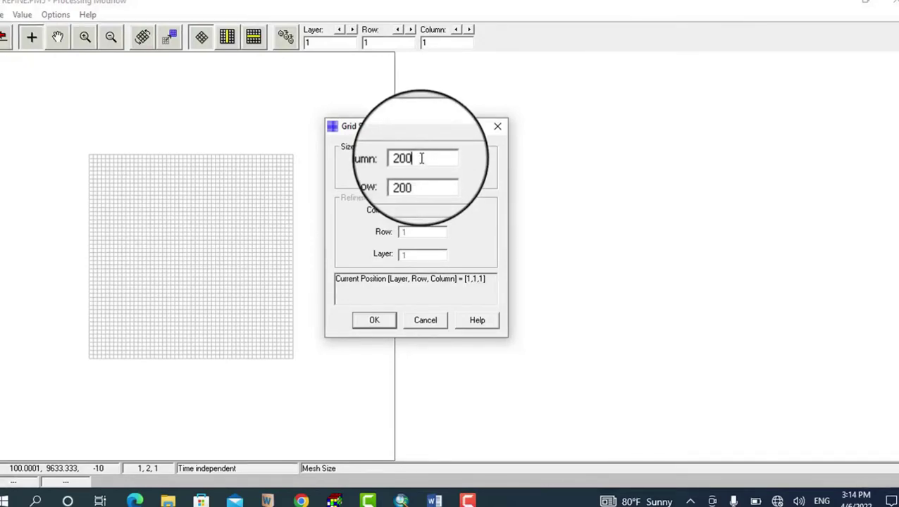
drag(421, 158, 394, 160)
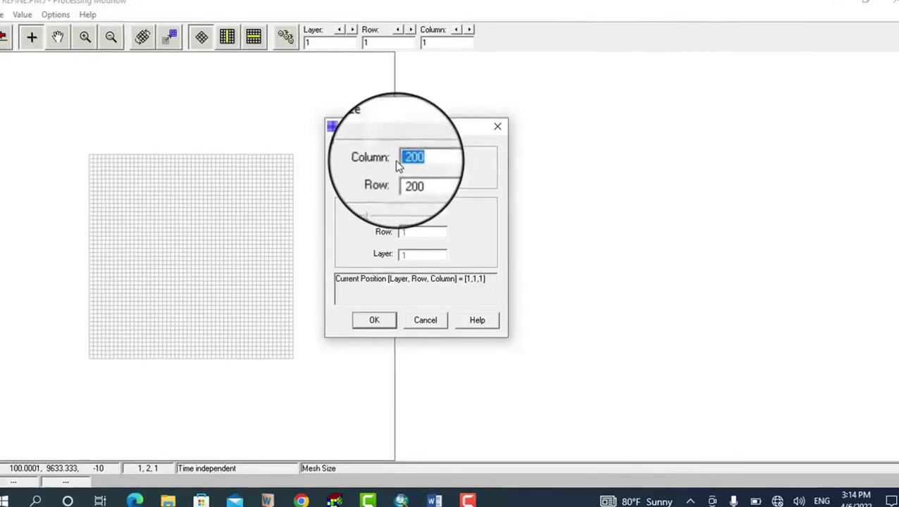
text(30)
drag(422, 181, 395, 181)
text(30)
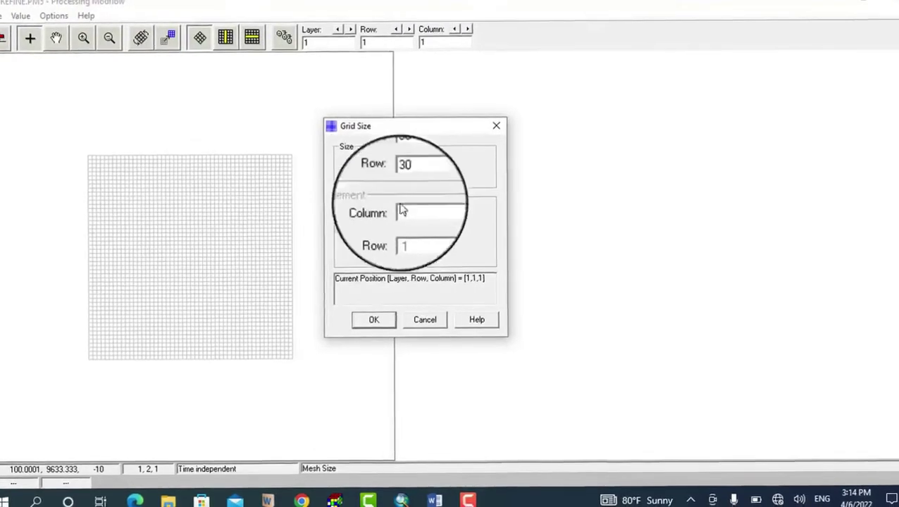
click(376, 321)
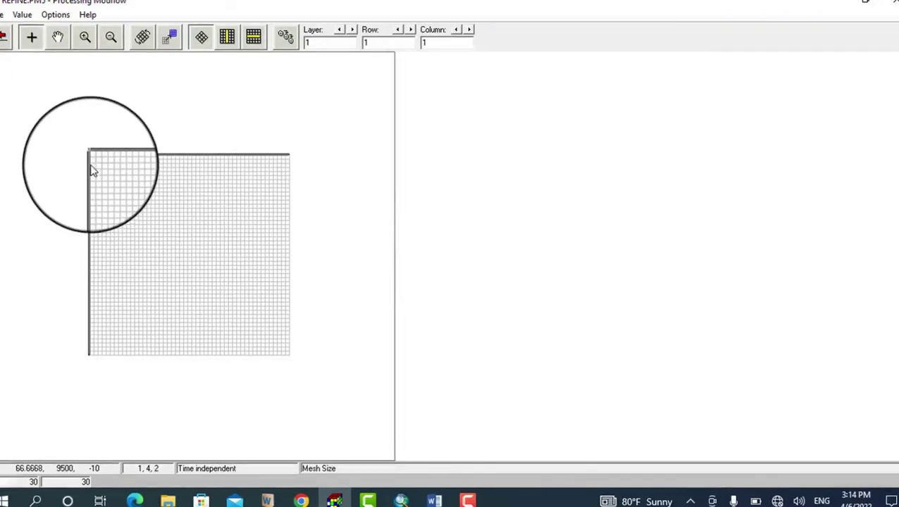
Give cell [1,2,2] a column and row size of 30 as well.
click(92, 160)
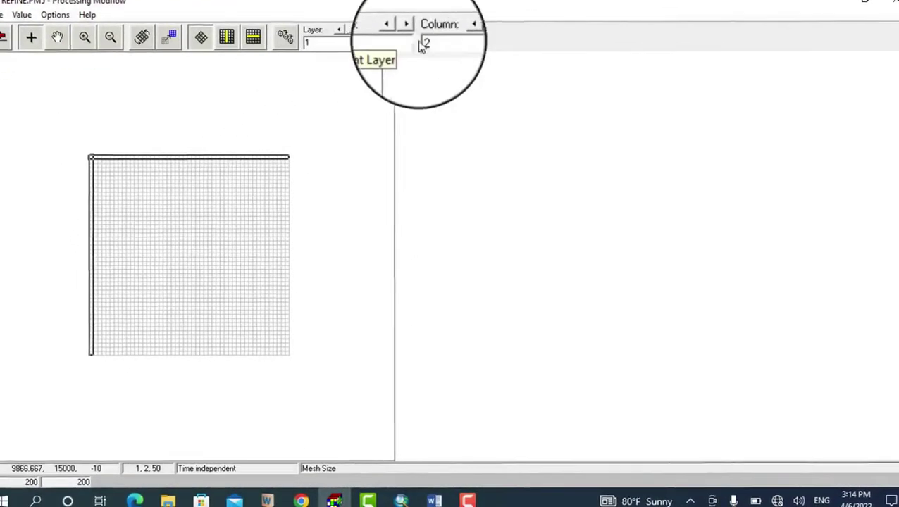
click(92, 160)
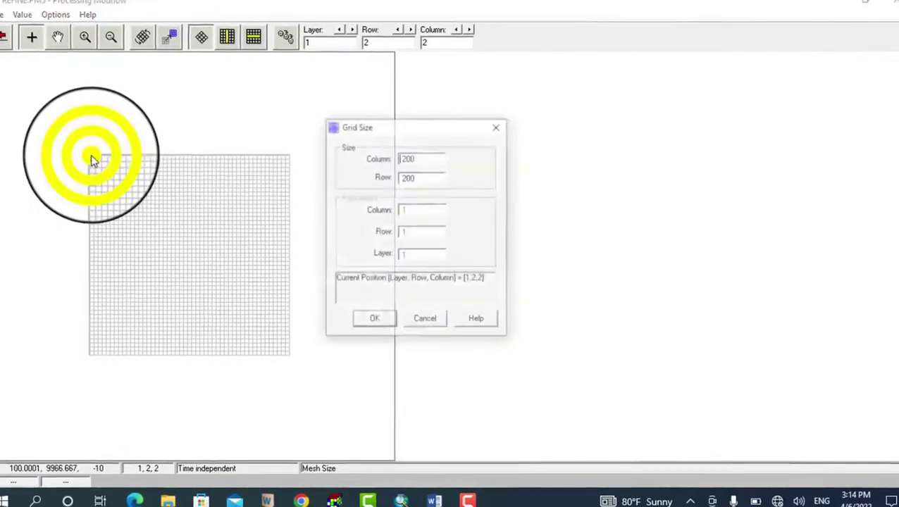
drag(421, 158, 394, 183)
text(3030)
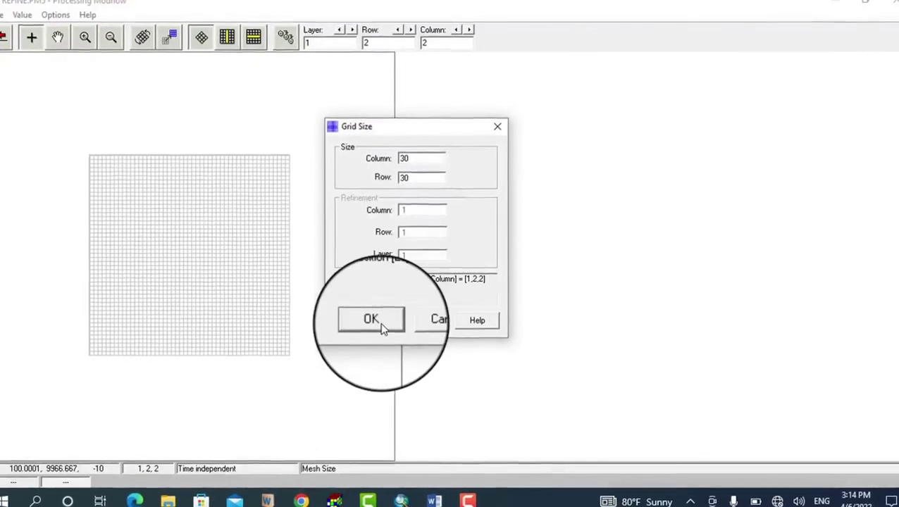
click(380, 325)
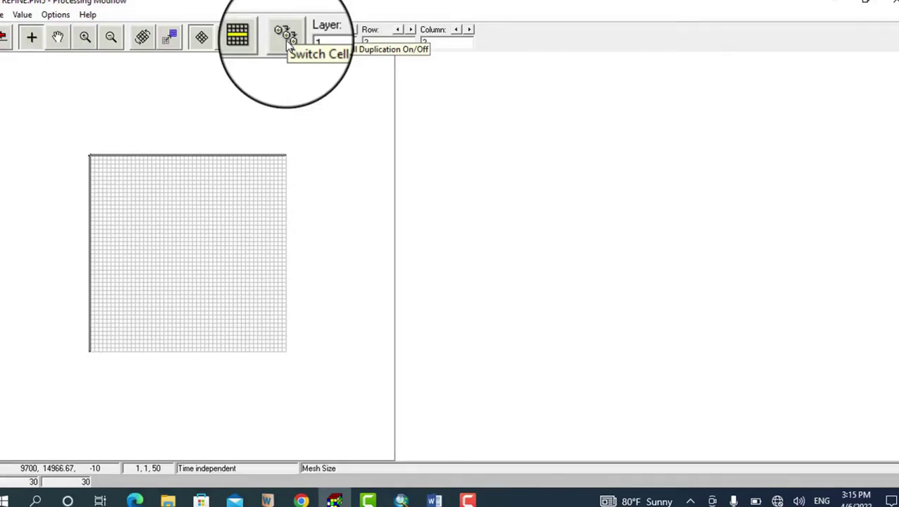
Turn on cell-by-cell duplication and copy the 30×30 size into neighbouring cells.
click(286, 38)
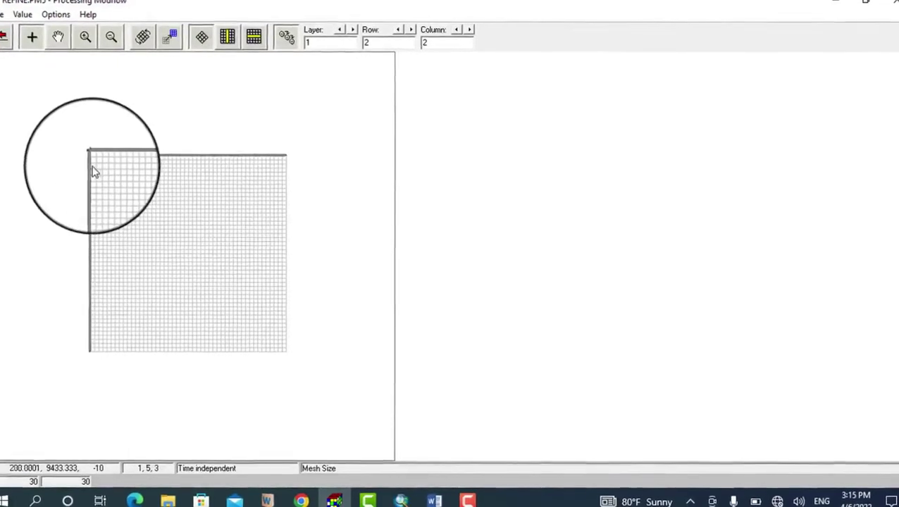
click(94, 169)
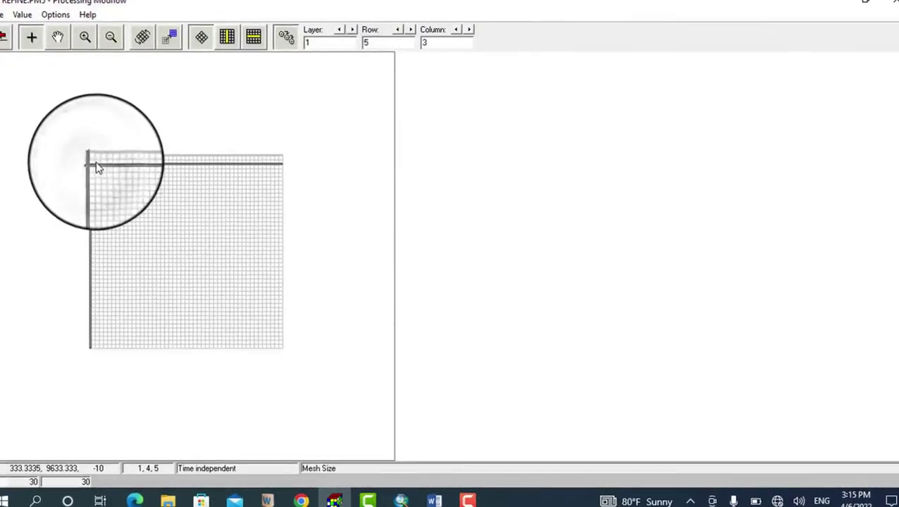
click(94, 162)
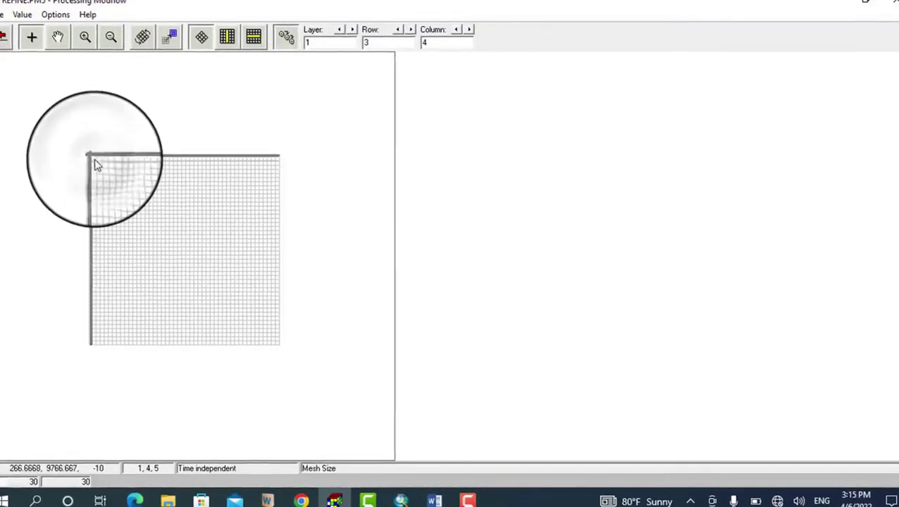
click(95, 164)
click(97, 165)
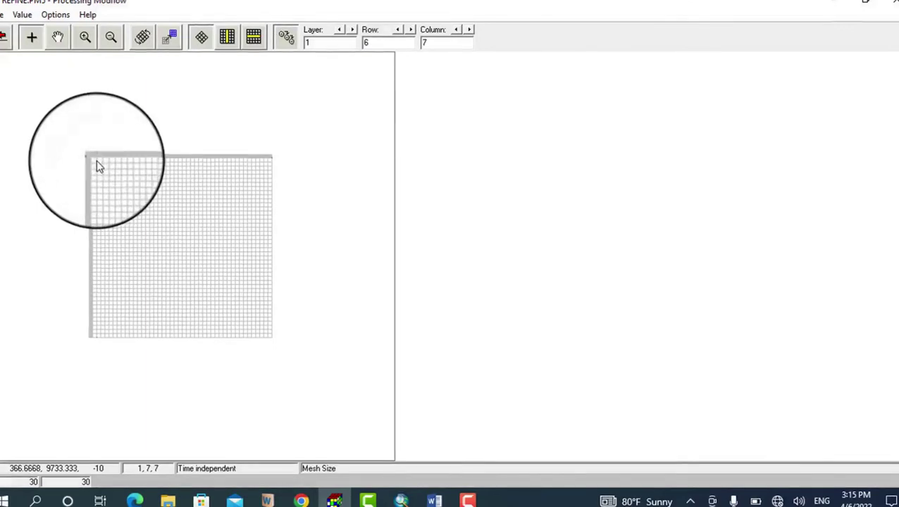
click(97, 164)
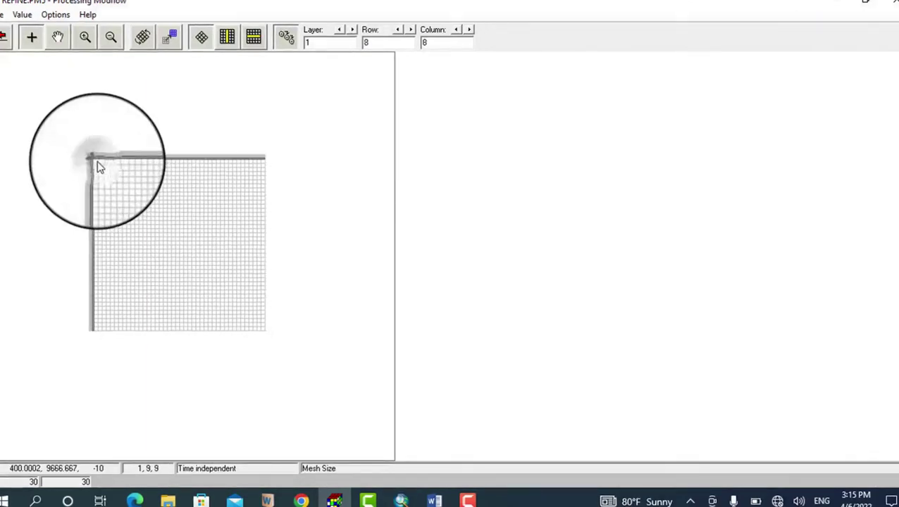
click(98, 165)
click(98, 166)
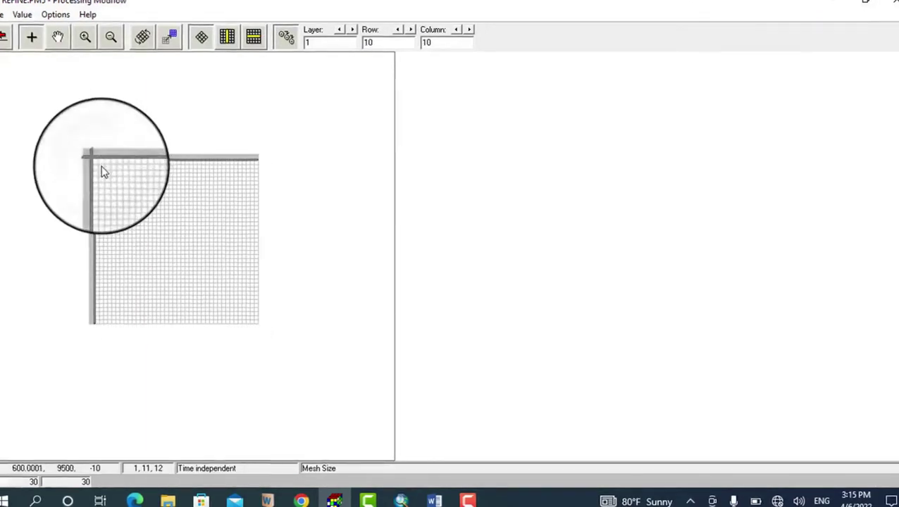
click(99, 174)
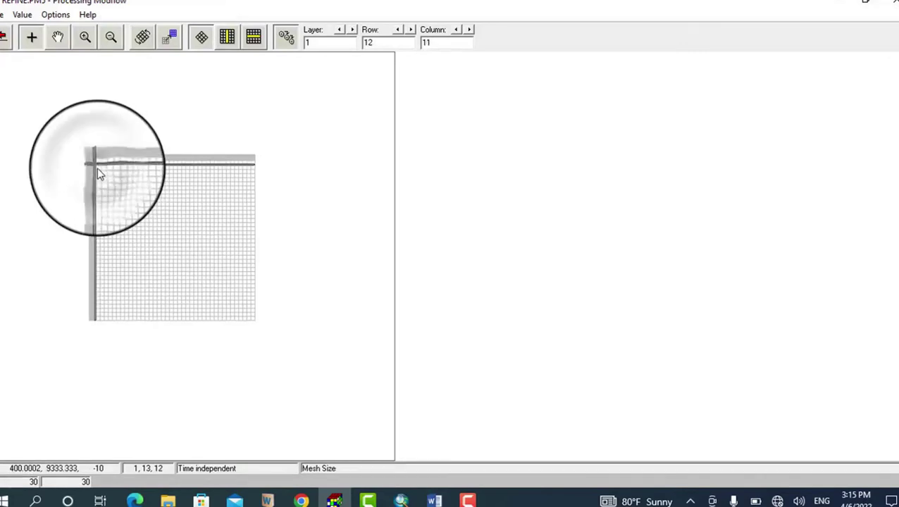
Keep duplicating the 30×30 size into the large corner and edge cells until none remain.
click(100, 174)
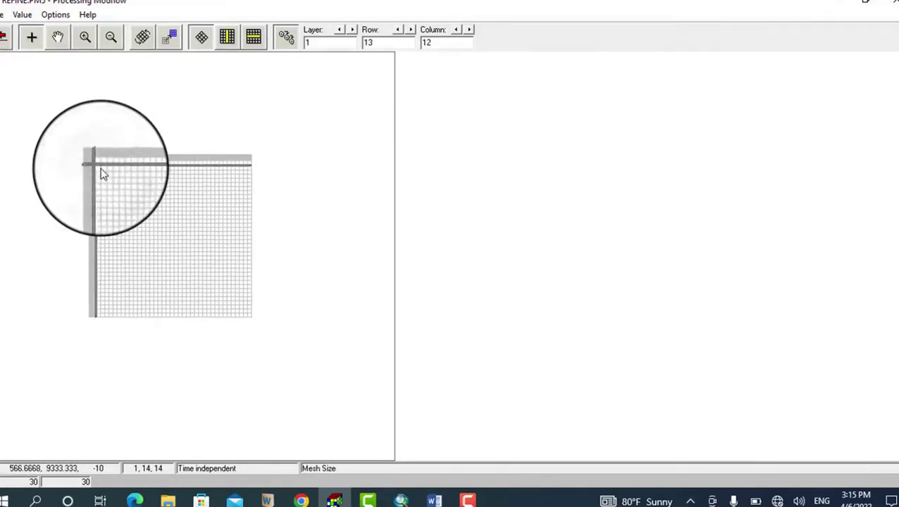
click(101, 174)
click(102, 174)
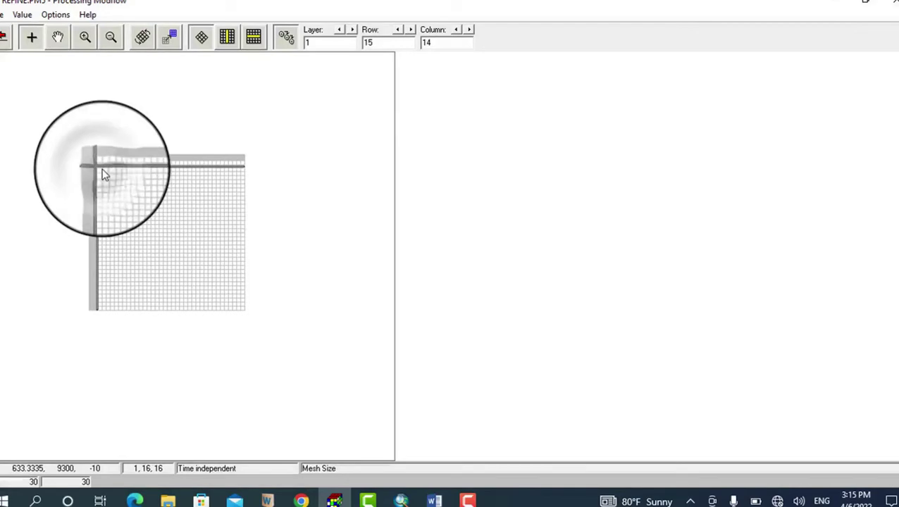
click(100, 175)
click(100, 175)
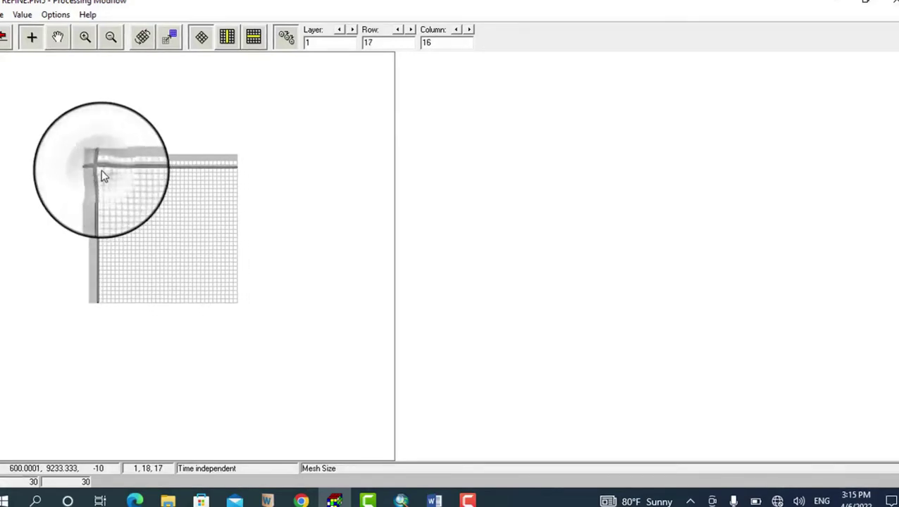
click(101, 176)
click(103, 175)
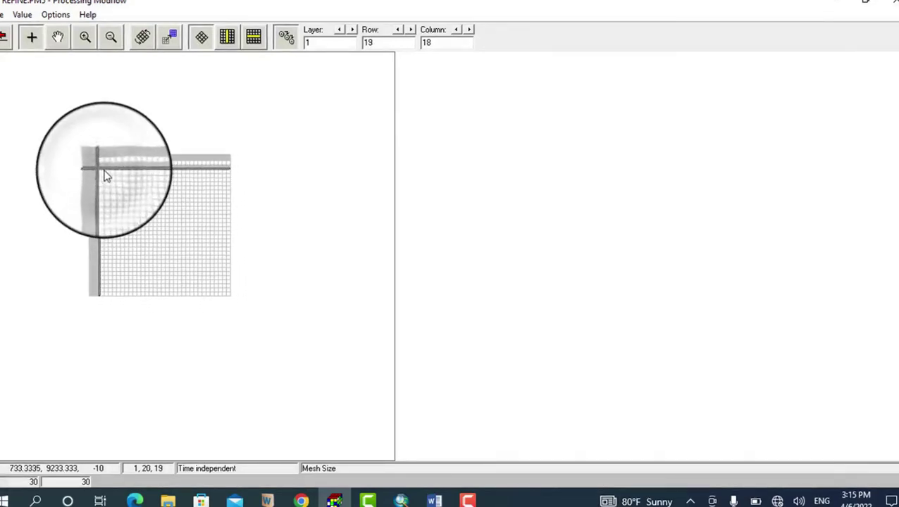
click(104, 174)
click(104, 176)
click(105, 177)
click(105, 177)
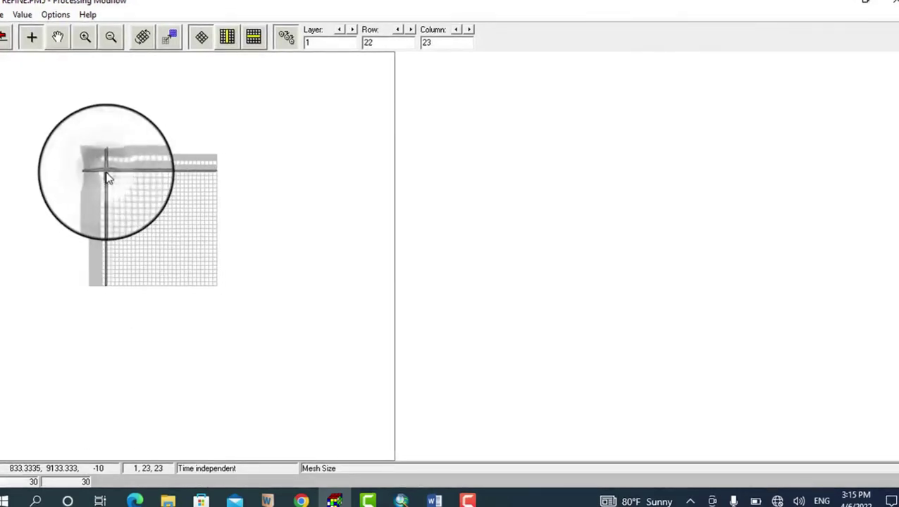
click(104, 174)
click(105, 175)
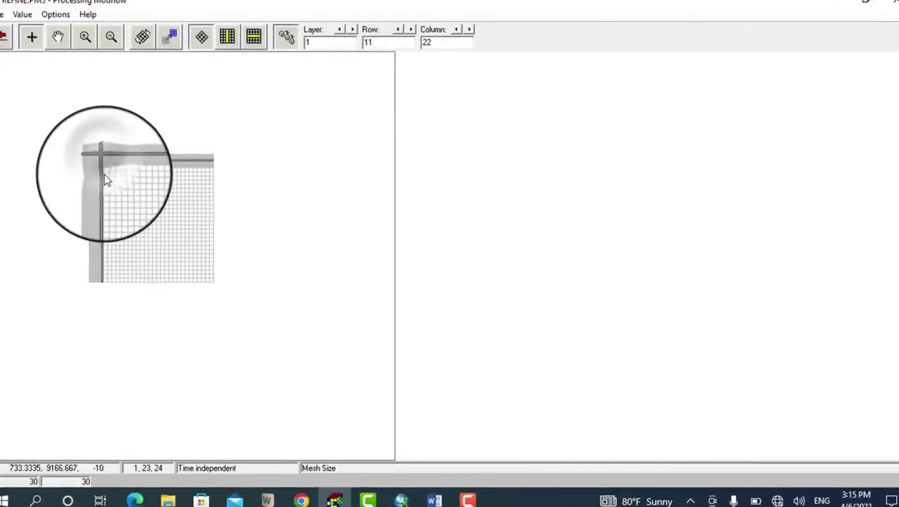
click(107, 181)
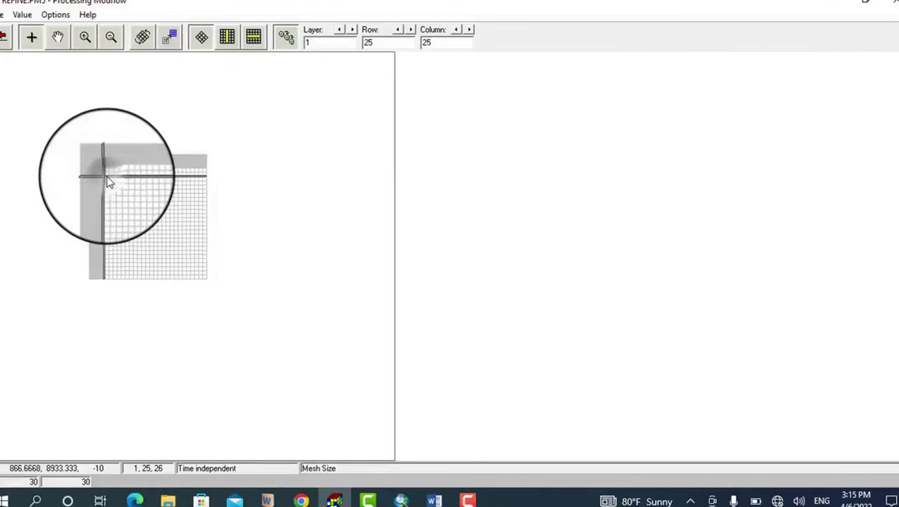
click(109, 184)
click(112, 176)
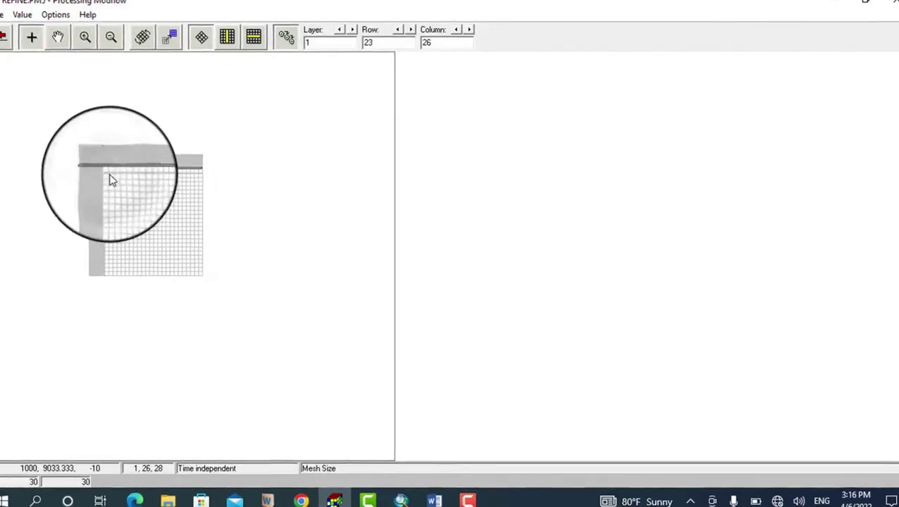
click(109, 179)
click(111, 177)
click(111, 177)
click(111, 178)
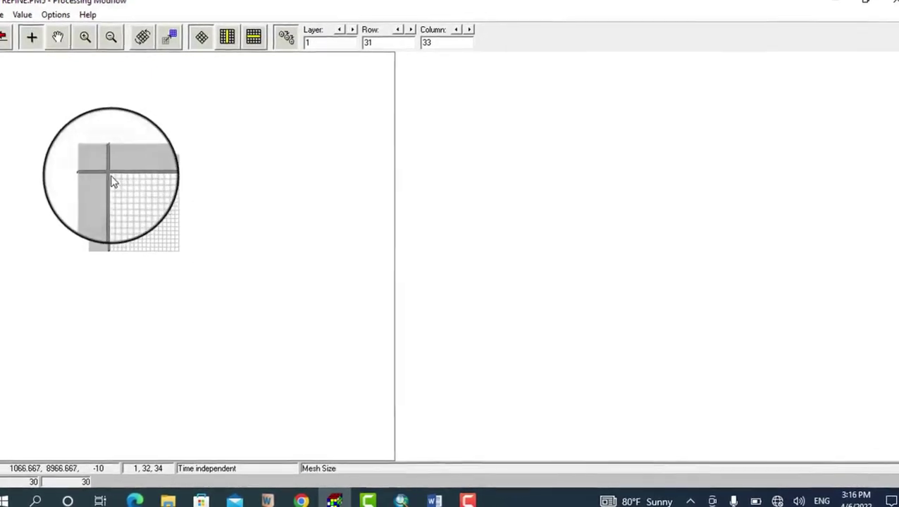
click(113, 176)
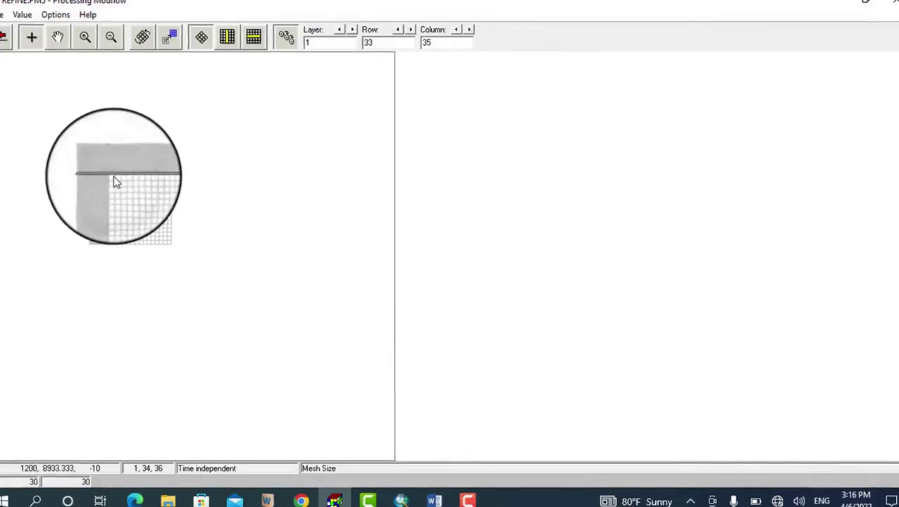
click(113, 176)
click(113, 182)
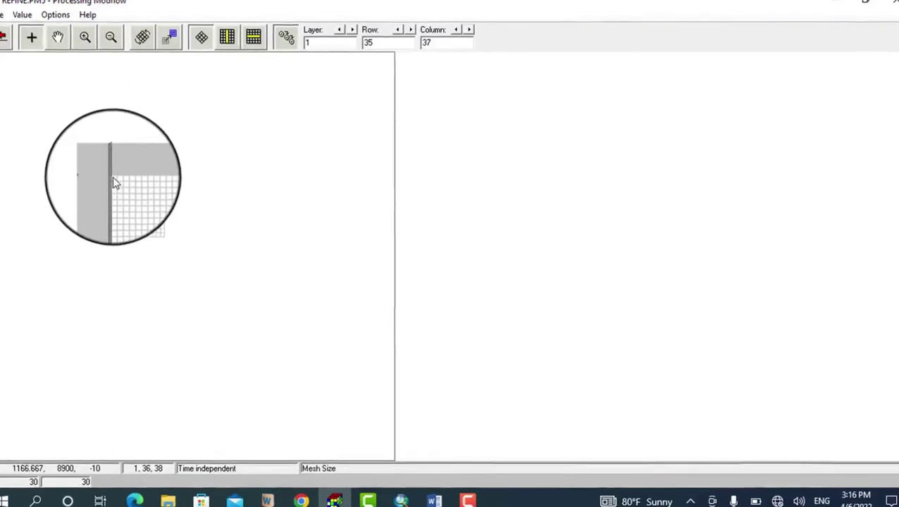
click(115, 182)
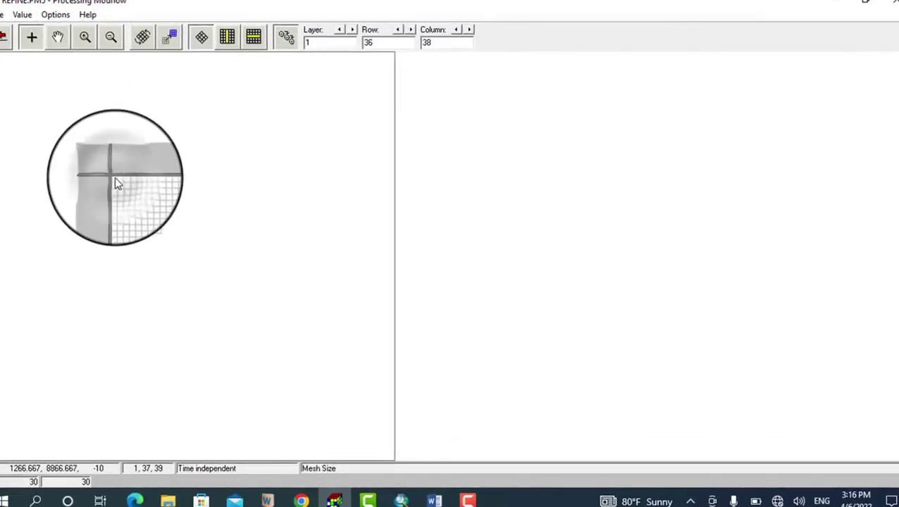
click(117, 184)
click(116, 181)
click(117, 181)
click(117, 185)
click(118, 184)
click(118, 184)
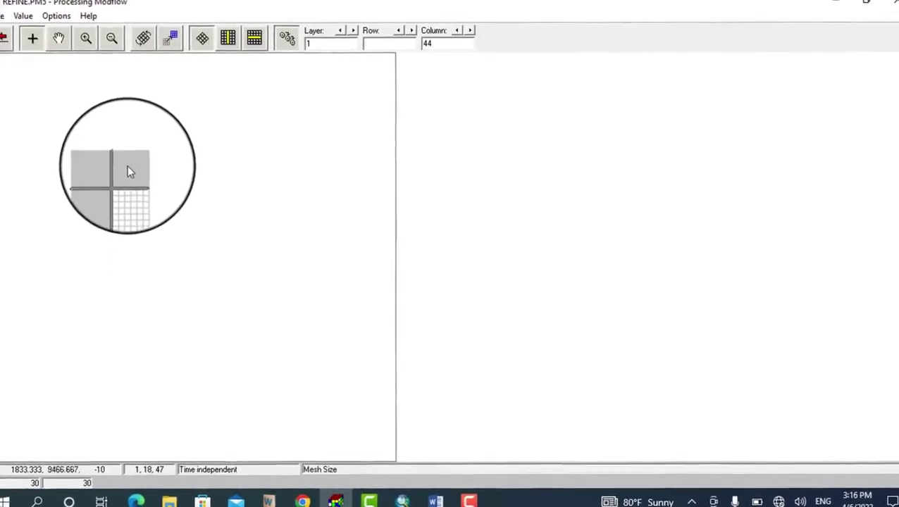
click(126, 164)
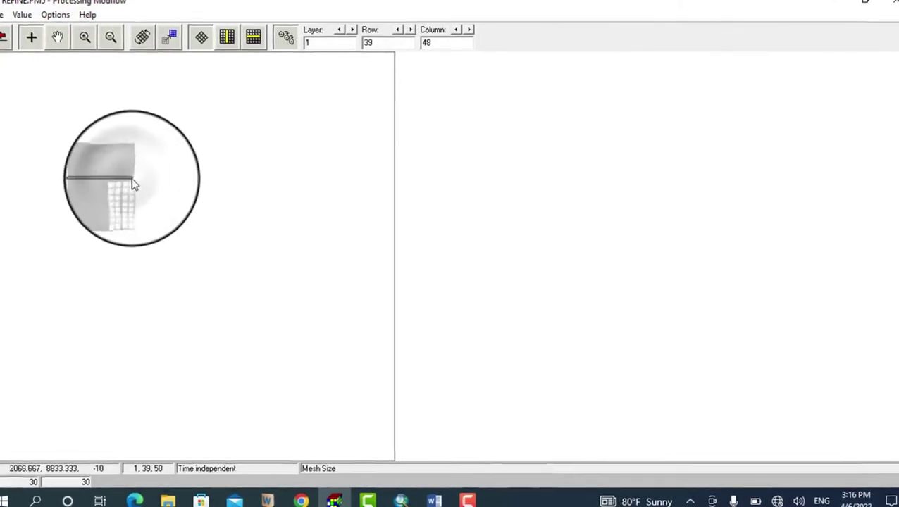
click(126, 188)
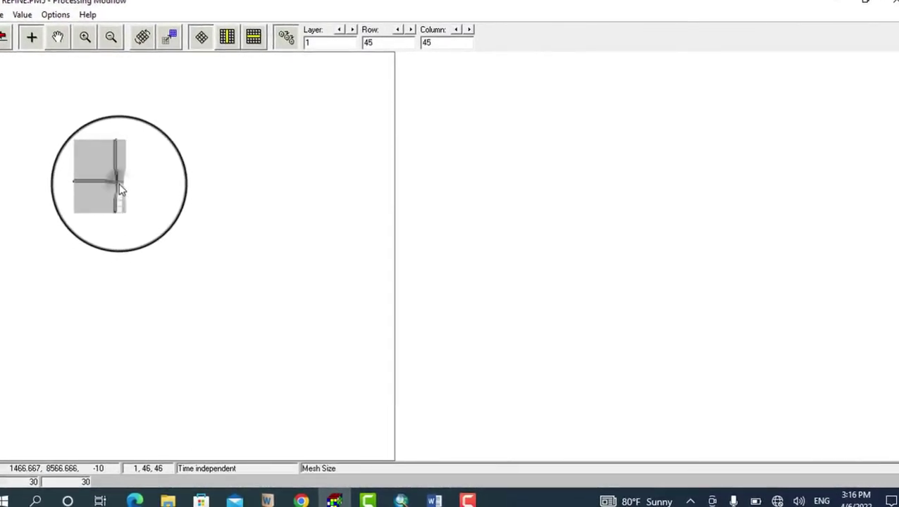
click(121, 189)
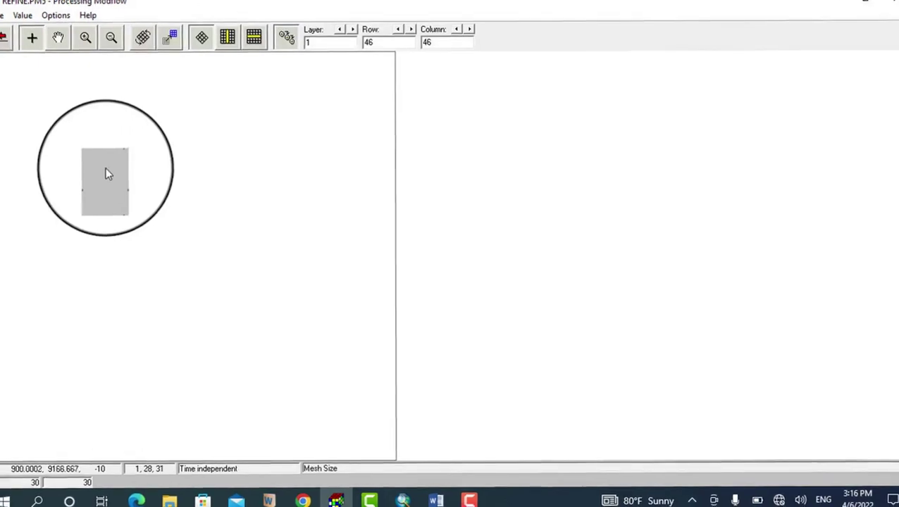
Zoom in on the refined grid and check that cell 1,6,6 measures 30×30 in Value Entry mode.
click(85, 41)
drag(83, 148, 139, 225)
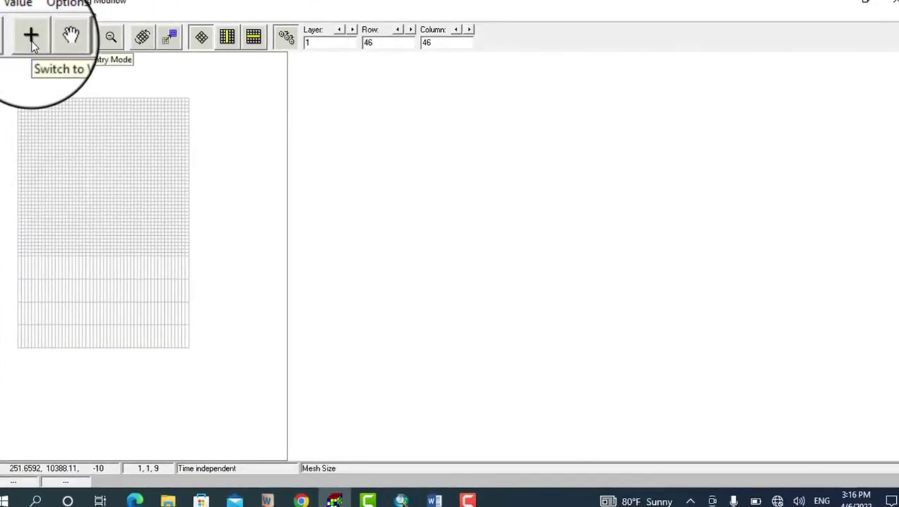
click(31, 41)
click(76, 152)
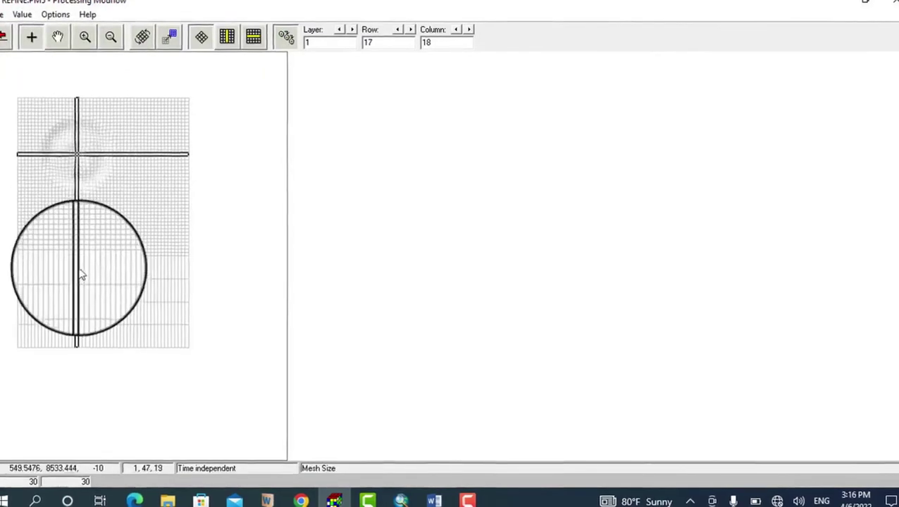
click(45, 278)
click(79, 280)
click(119, 276)
Confirm cells at row 6 column 6, row 19 column 31 and row 2 column 17 are 30 by 30.
click(43, 121)
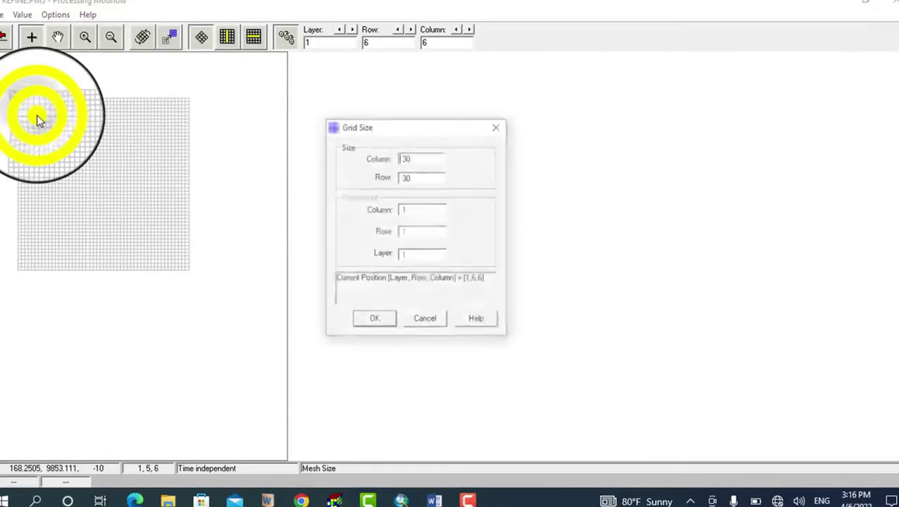
double_click(421, 157)
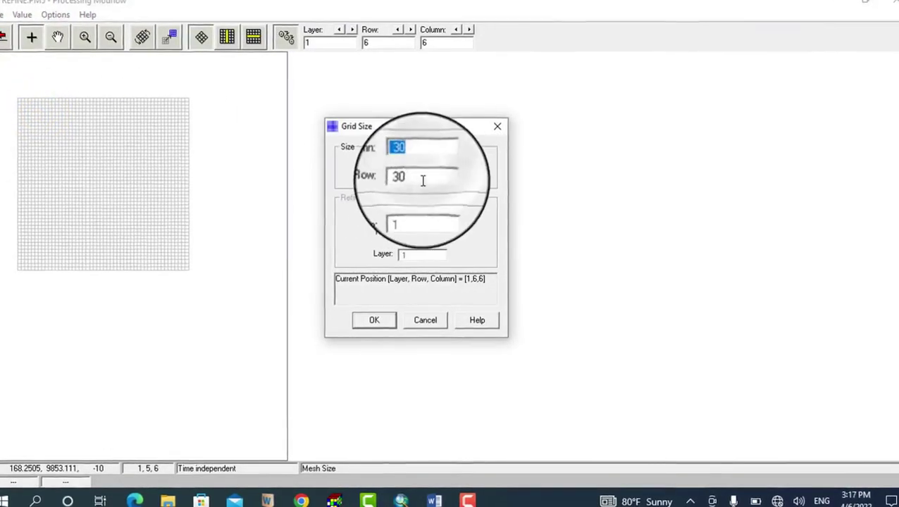
double_click(421, 180)
click(496, 126)
click(123, 164)
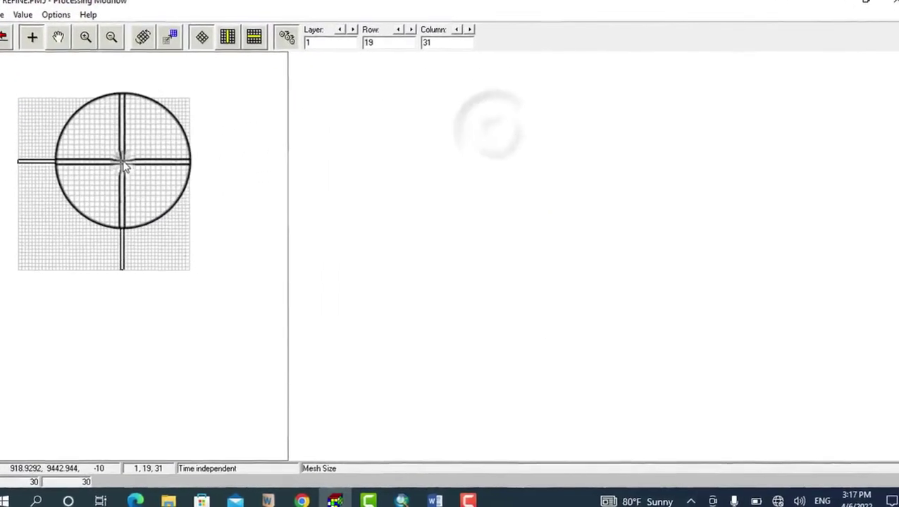
click(497, 127)
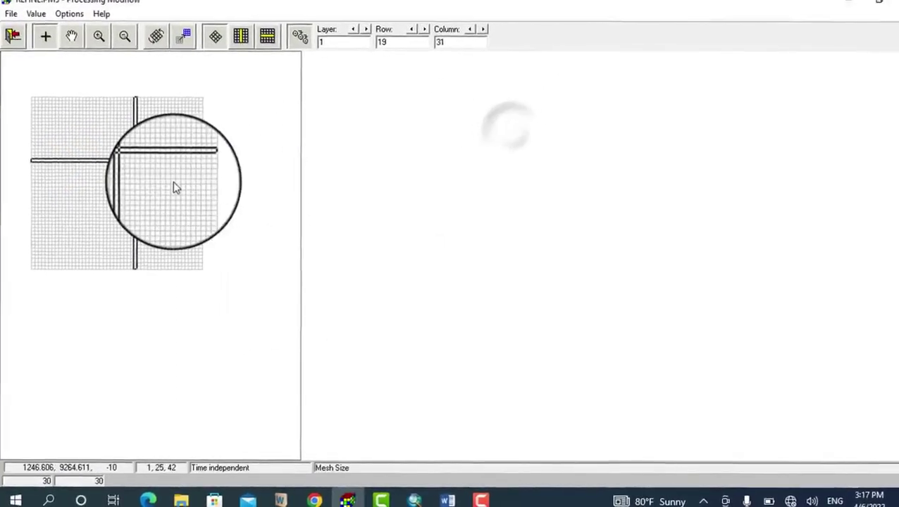
click(114, 141)
click(497, 127)
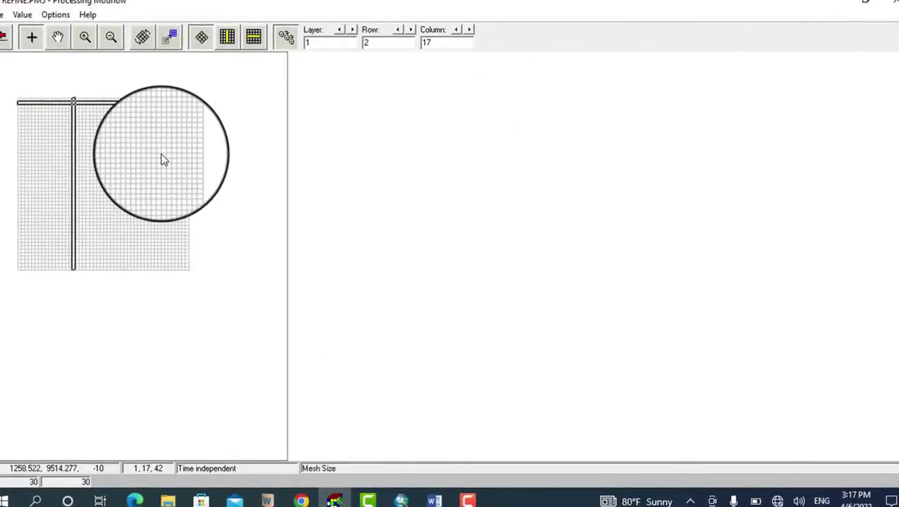